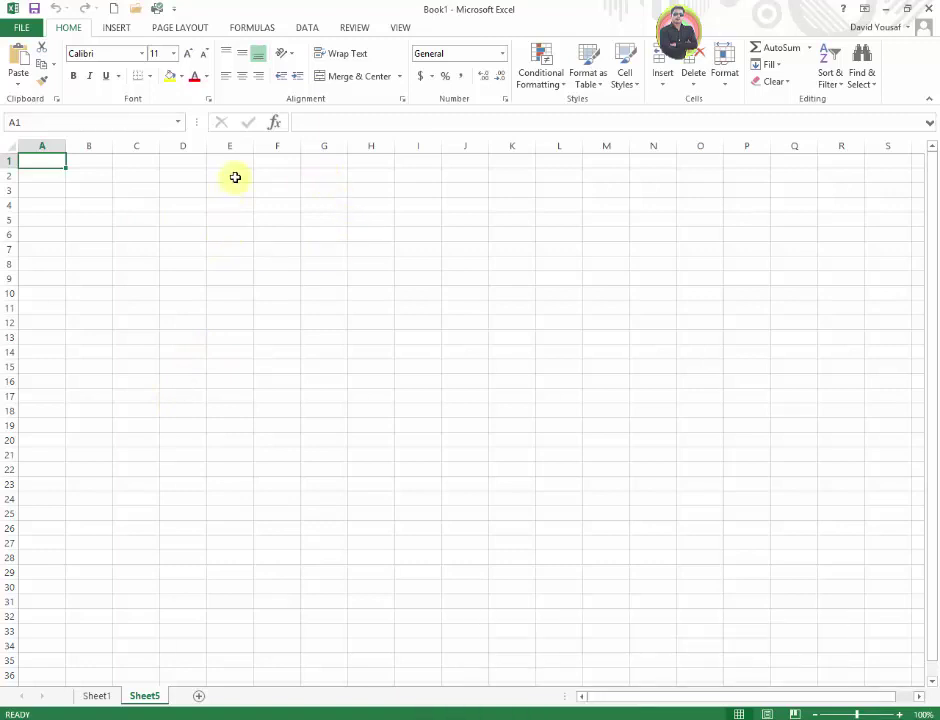
Convert C3:G12 into a table with headers, giving Table6 with Column1 to Column5.
{"action": "mouse_move", "coordinate": [143, 191]}
{"action": "left_mouse_down"}
{"action": "mouse_move", "coordinate": [411, 310]}
{"action": "mouse_move", "coordinate": [436, 393]}
{"action": "mouse_move", "coordinate": [329, 321]}
{"action": "left_mouse_up"}
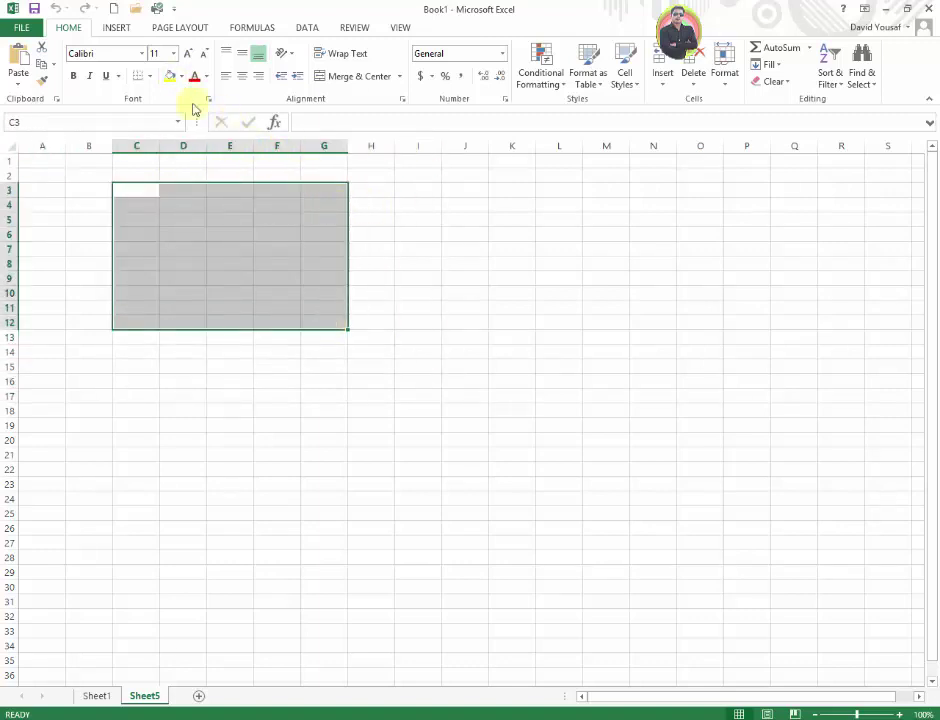
{"action": "left_click", "coordinate": [116, 27]}
{"action": "left_click", "coordinate": [125, 60]}
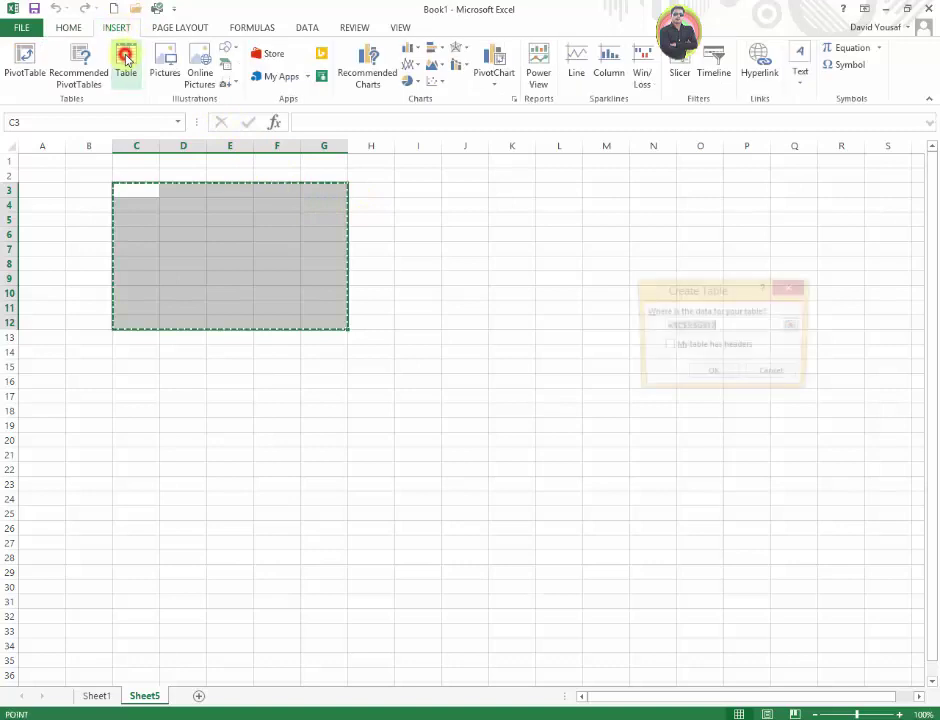
{"action": "left_click", "coordinate": [666, 346]}
{"action": "left_click", "coordinate": [692, 374]}
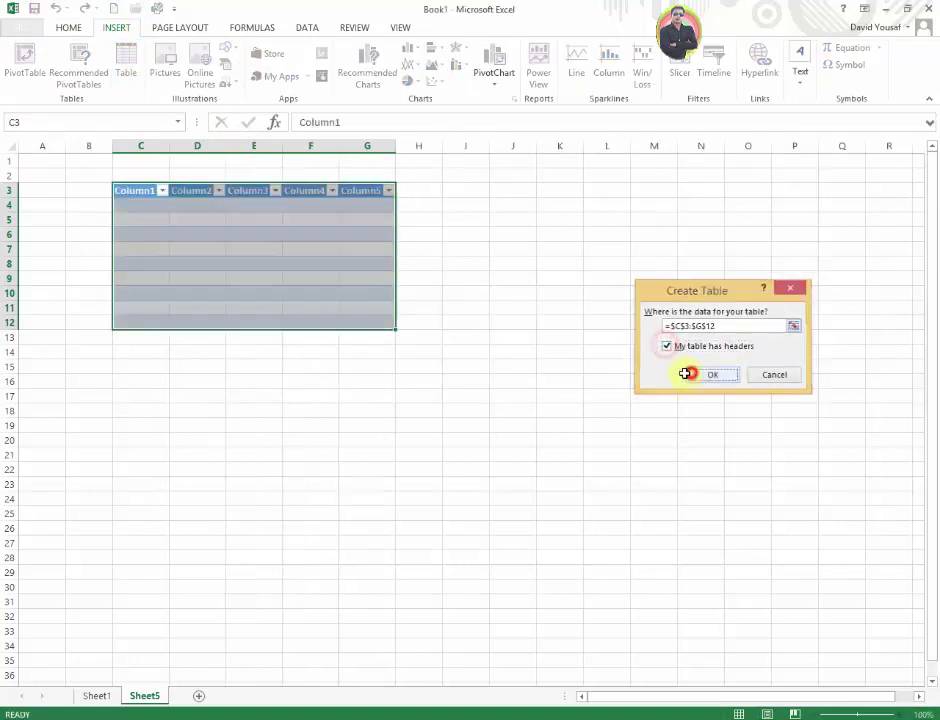
{"action": "left_click", "coordinate": [287, 290]}
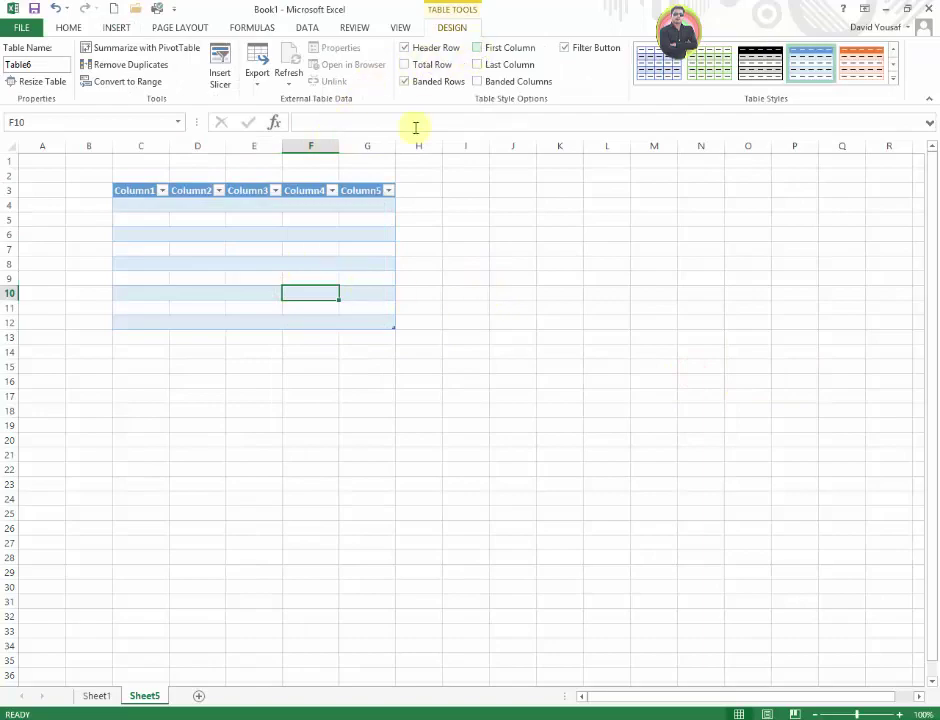
Enter a name in C4 and fill it down the rest of Column1.
{"action": "left_click", "coordinate": [321, 222]}
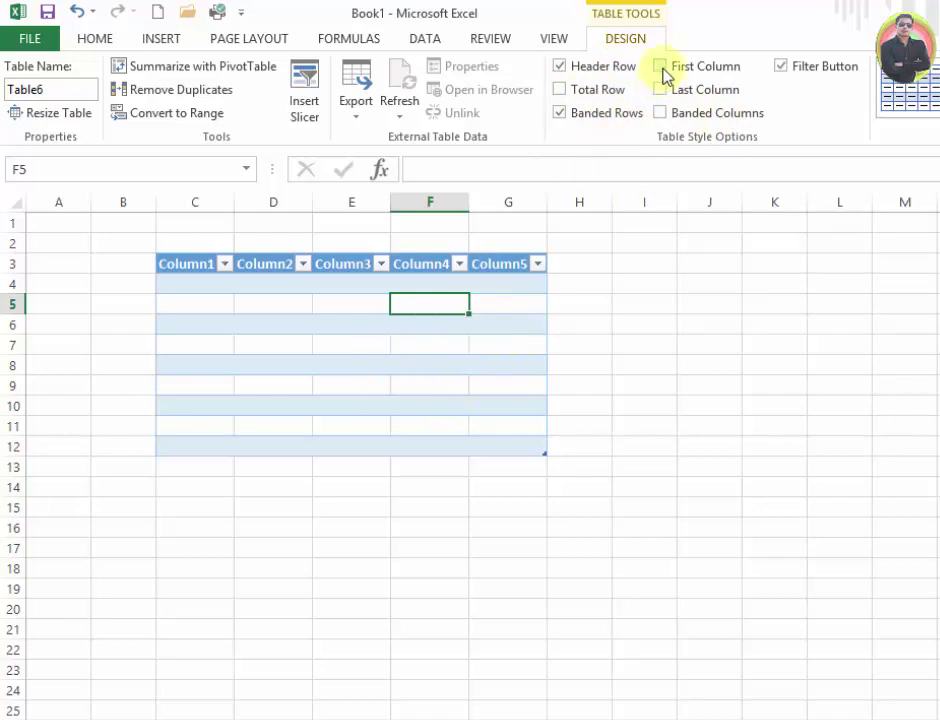
{"action": "left_click", "coordinate": [187, 280]}
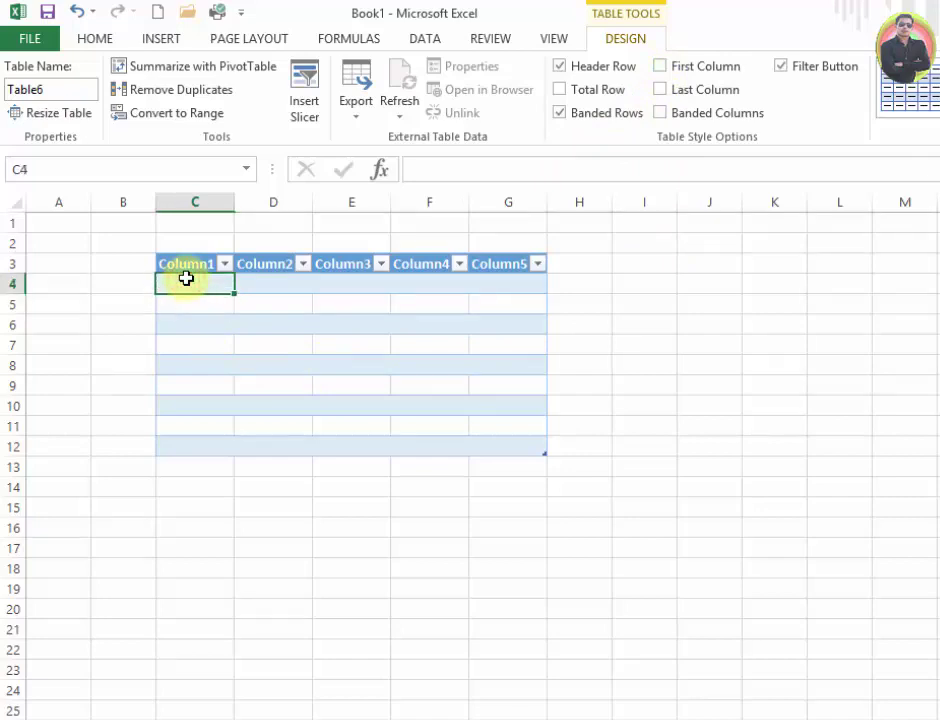
{"action": "type", "text": "David"}
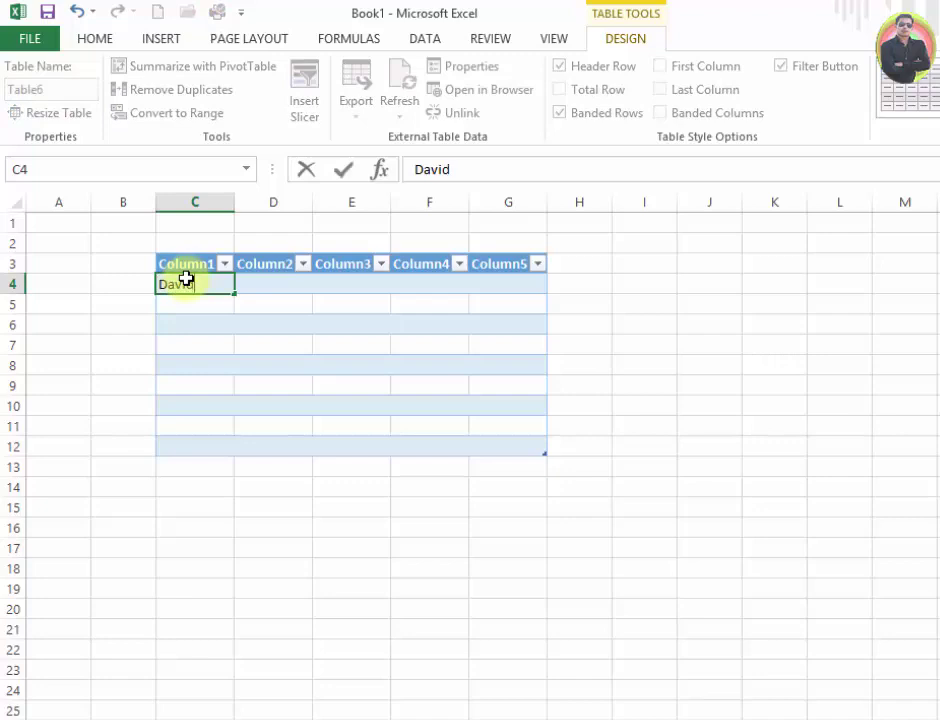
{"action": "key", "text": "Return"}
{"action": "left_click", "coordinate": [187, 277]}
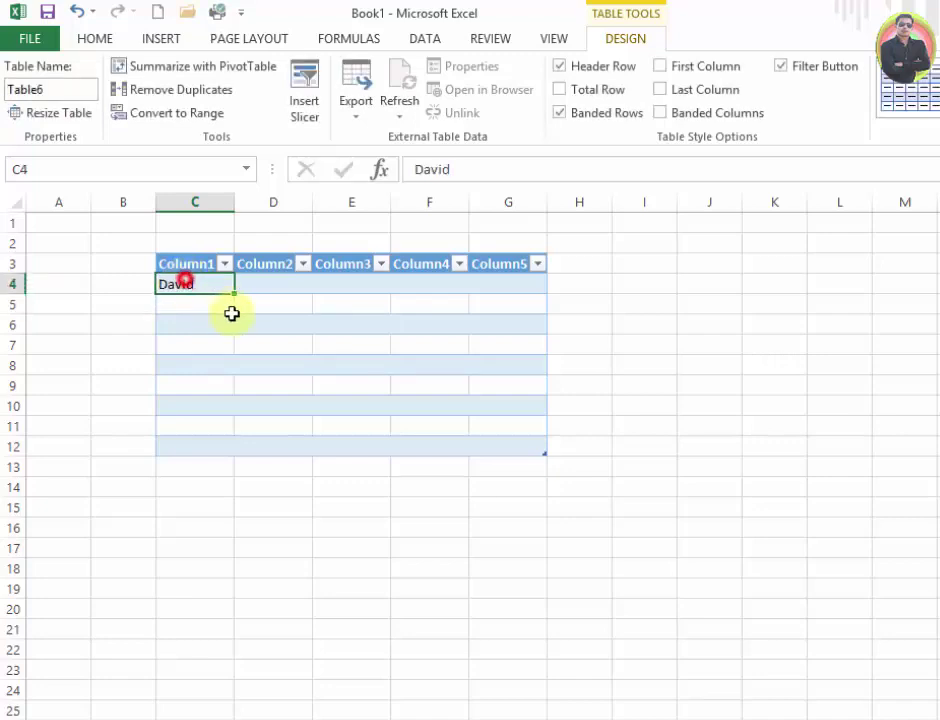
{"action": "left_click_drag", "start_coordinate": [227, 384], "coordinate": [225, 446]}
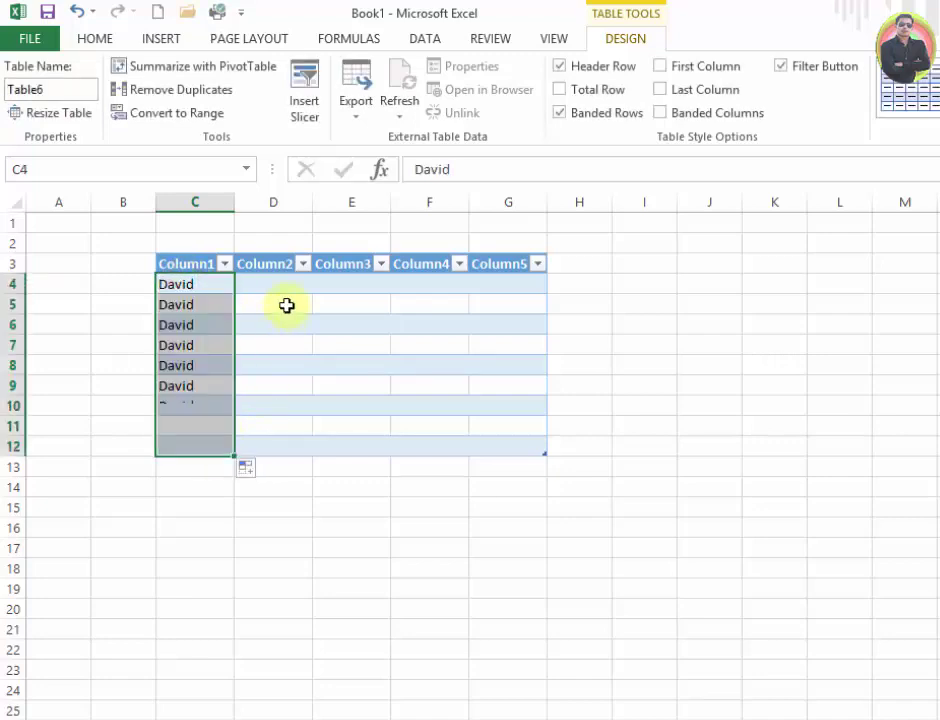
Enter 8, 55 and 5 in Column2 and extend the series to row 12, ending at -20.1.
{"action": "left_click", "coordinate": [288, 285]}
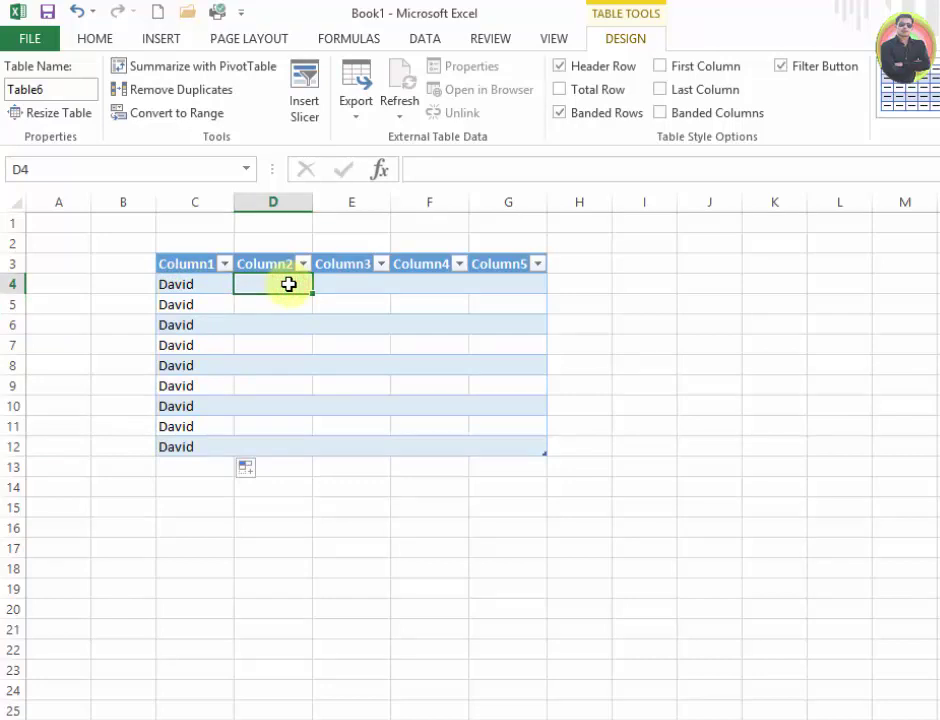
{"action": "key", "text": "Down"}
{"action": "type", "text": "55"}
{"action": "key", "text": "Return"}
{"action": "type", "text": "5"}
{"action": "key", "text": "Return"}
{"action": "type", "text": "5"}
{"action": "left_click", "coordinate": [293, 289]}
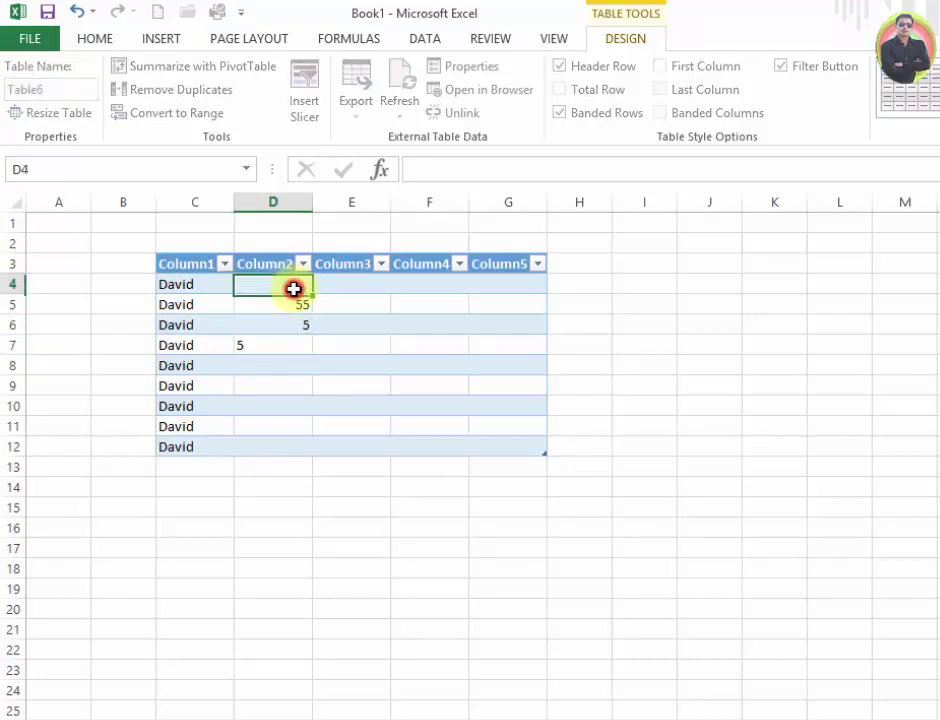
{"action": "type", "text": "8"}
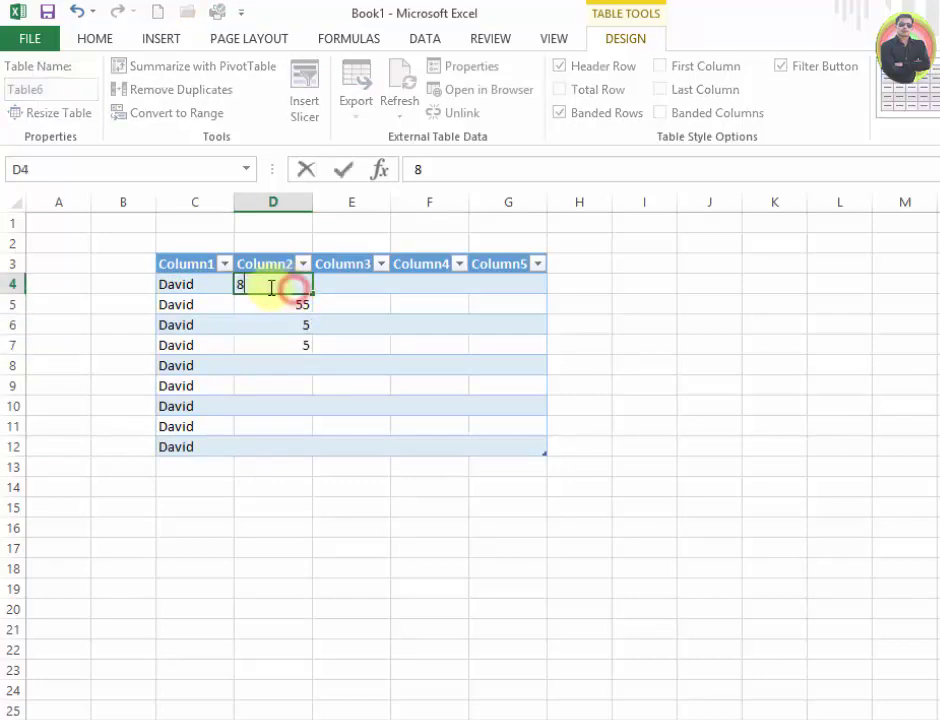
{"action": "left_click", "coordinate": [250, 306]}
{"action": "mouse_move", "coordinate": [257, 283]}
{"action": "left_mouse_down"}
{"action": "mouse_move", "coordinate": [270, 360]}
{"action": "mouse_move", "coordinate": [290, 346]}
{"action": "mouse_move", "coordinate": [309, 399]}
{"action": "mouse_move", "coordinate": [306, 452]}
{"action": "left_mouse_up"}
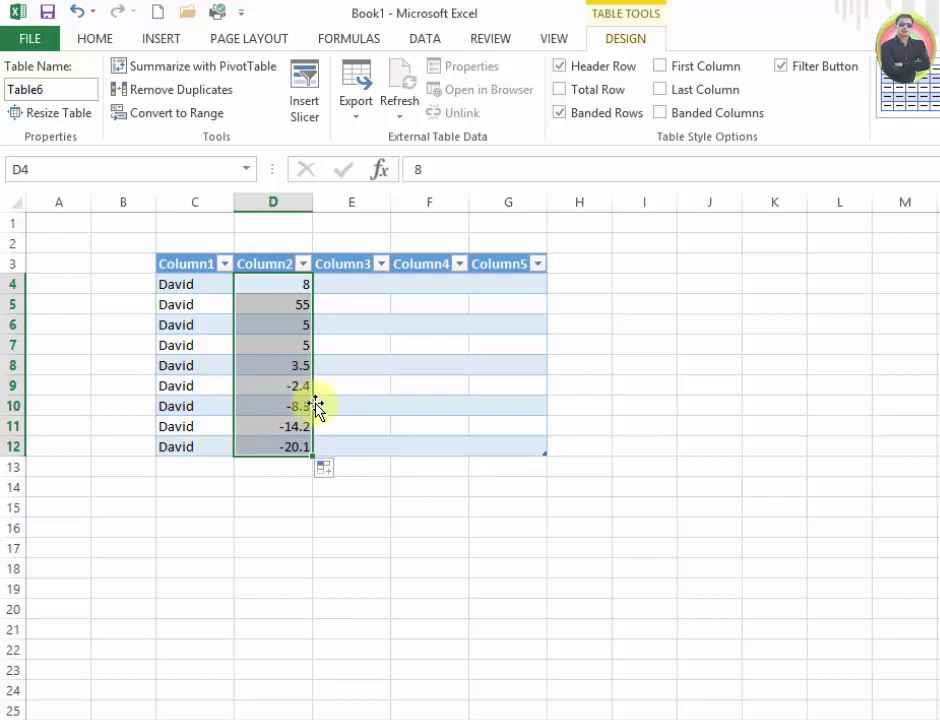
Fill Column5 with values of 8 and 88.
{"action": "left_click", "coordinate": [363, 281]}
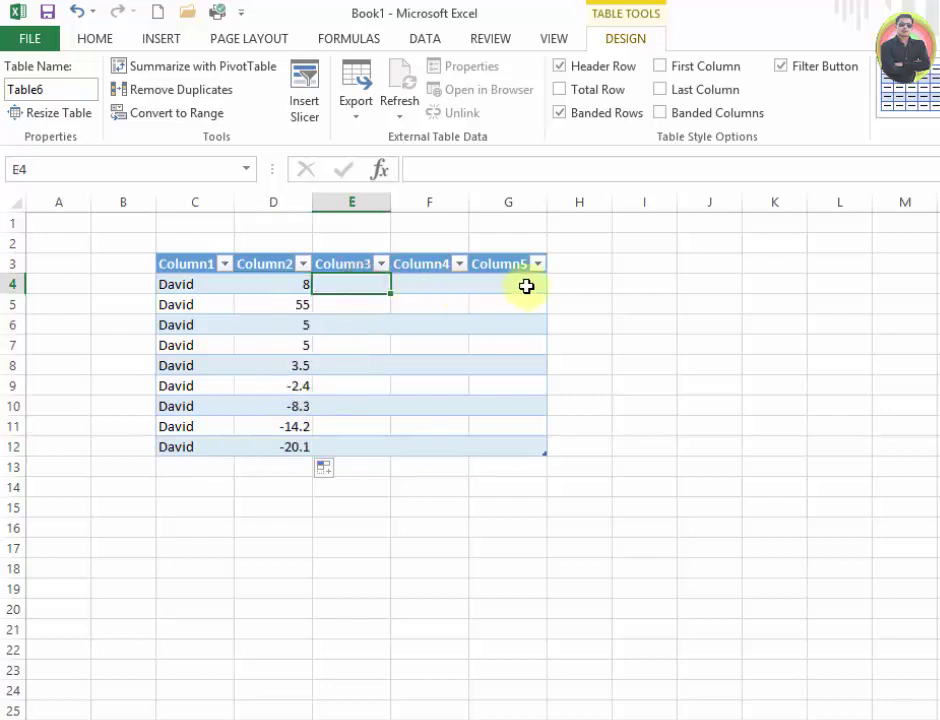
{"action": "left_click", "coordinate": [522, 283]}
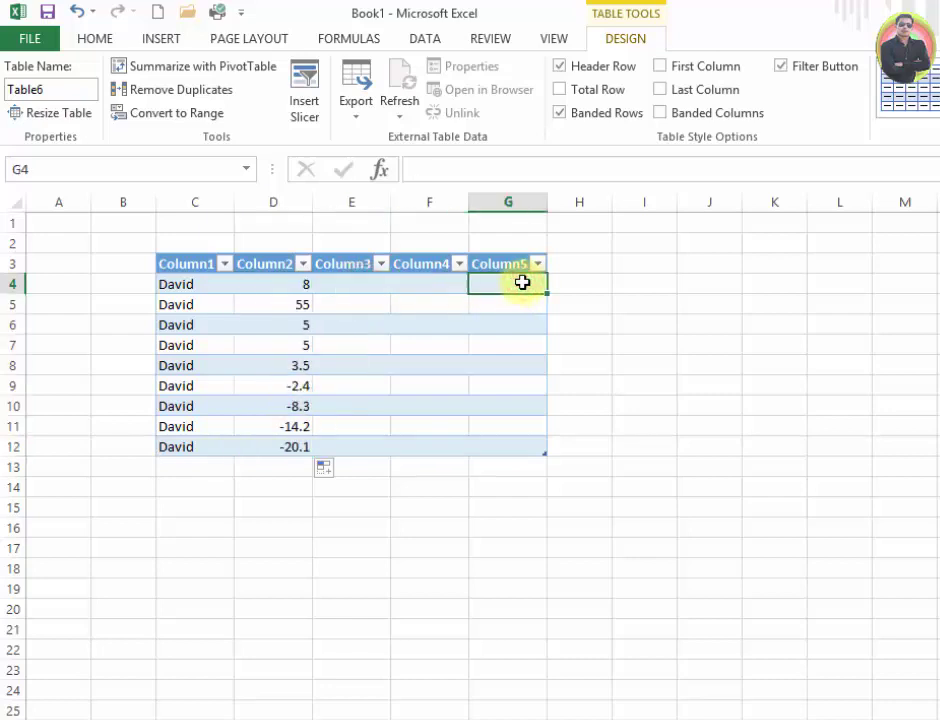
{"action": "key", "text": "Return"}
{"action": "type", "text": "8 "}
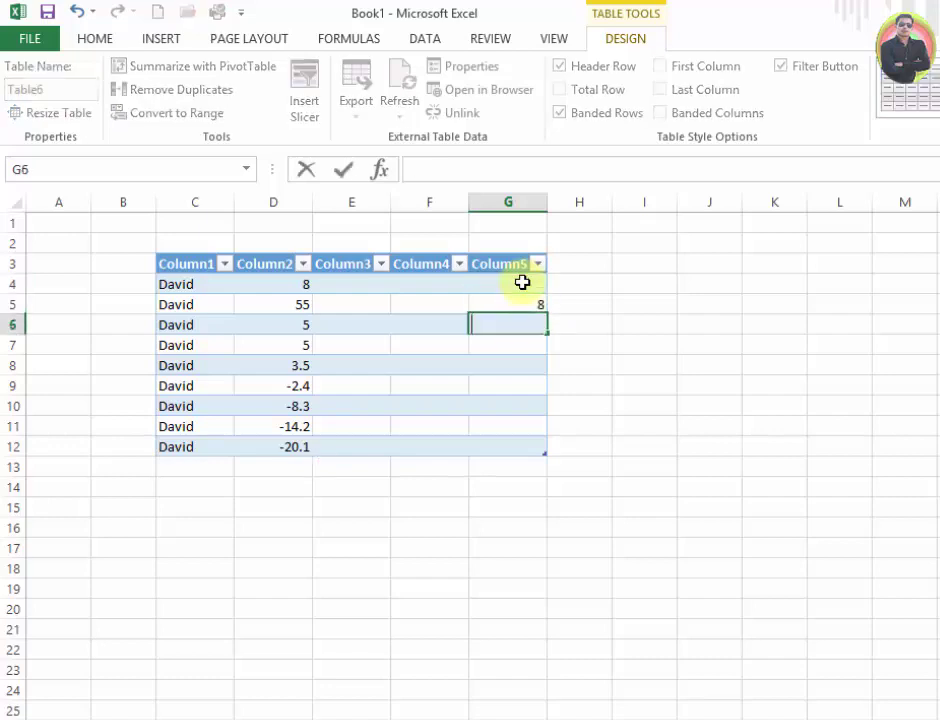
{"action": "type", "text": "8 88 8 8 8"}
{"action": "key", "text": "Return"}
{"action": "type", "text": "88"}
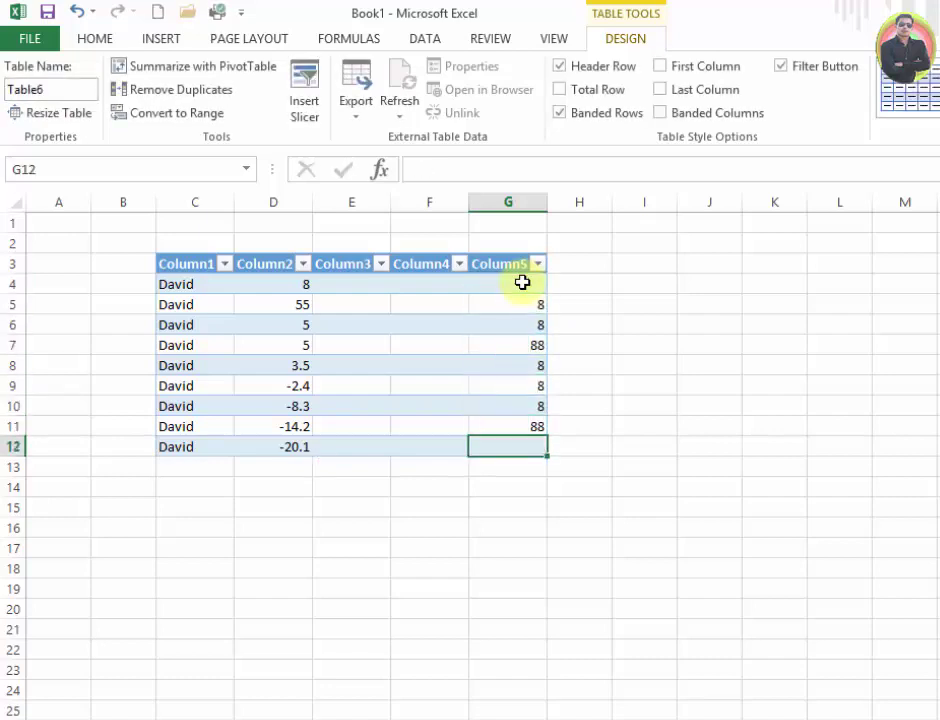
{"action": "left_click", "coordinate": [199, 283]}
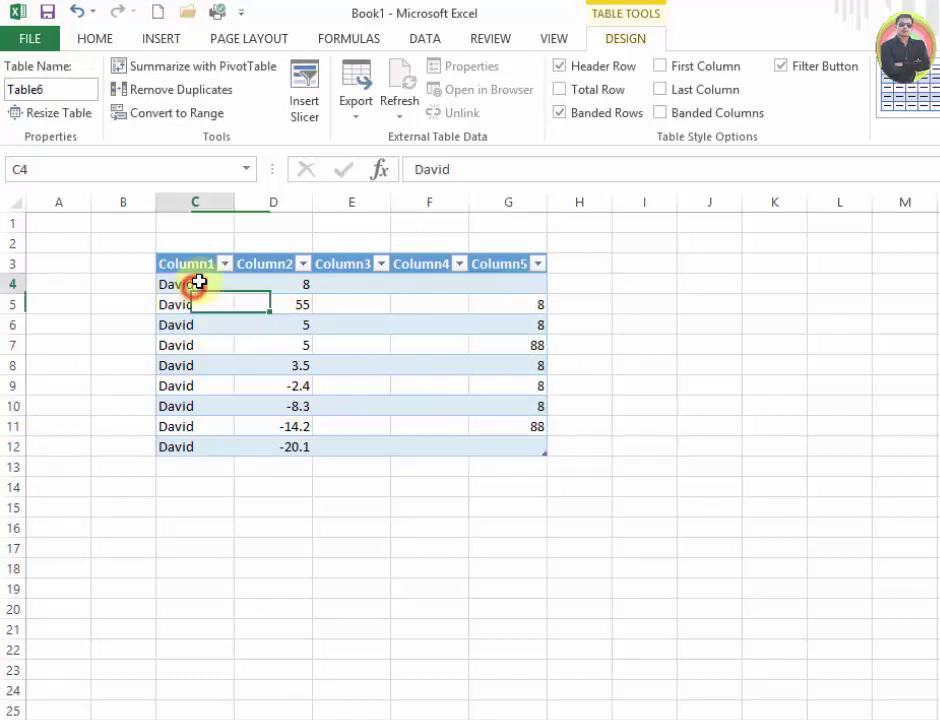
Select a cell inside Table6 and show the Table Tools Design ribbon.
{"action": "left_click", "coordinate": [668, 350]}
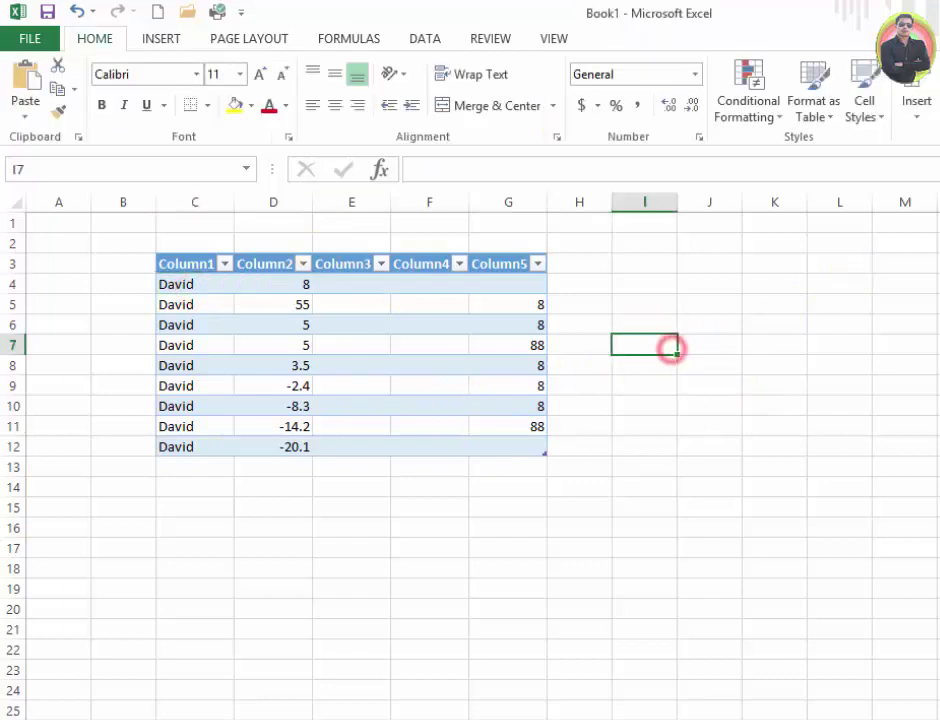
{"action": "left_click", "coordinate": [419, 514]}
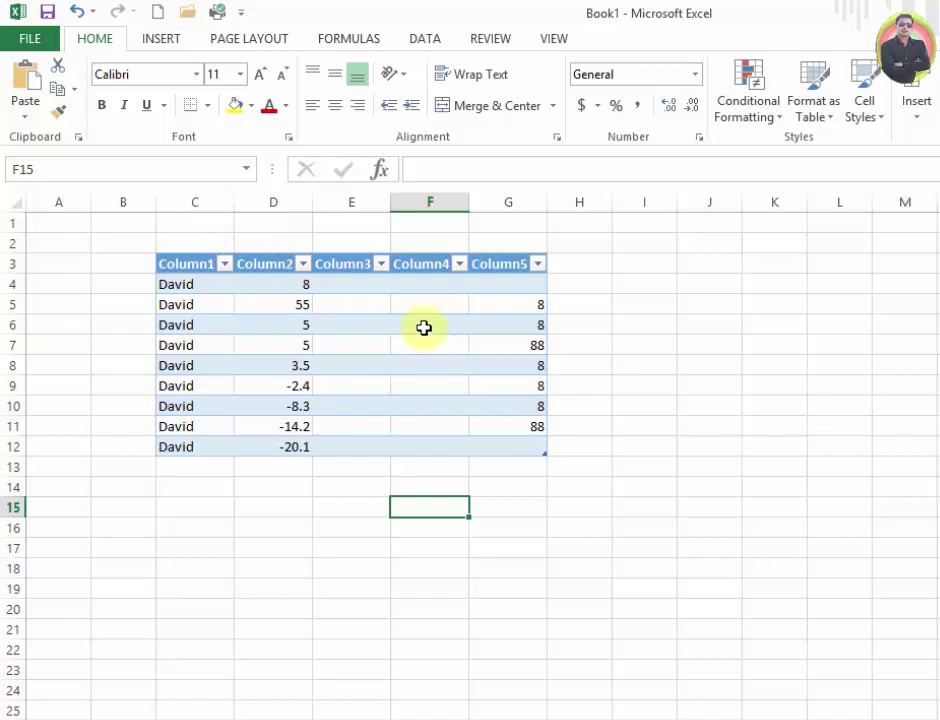
{"action": "left_click", "coordinate": [369, 303]}
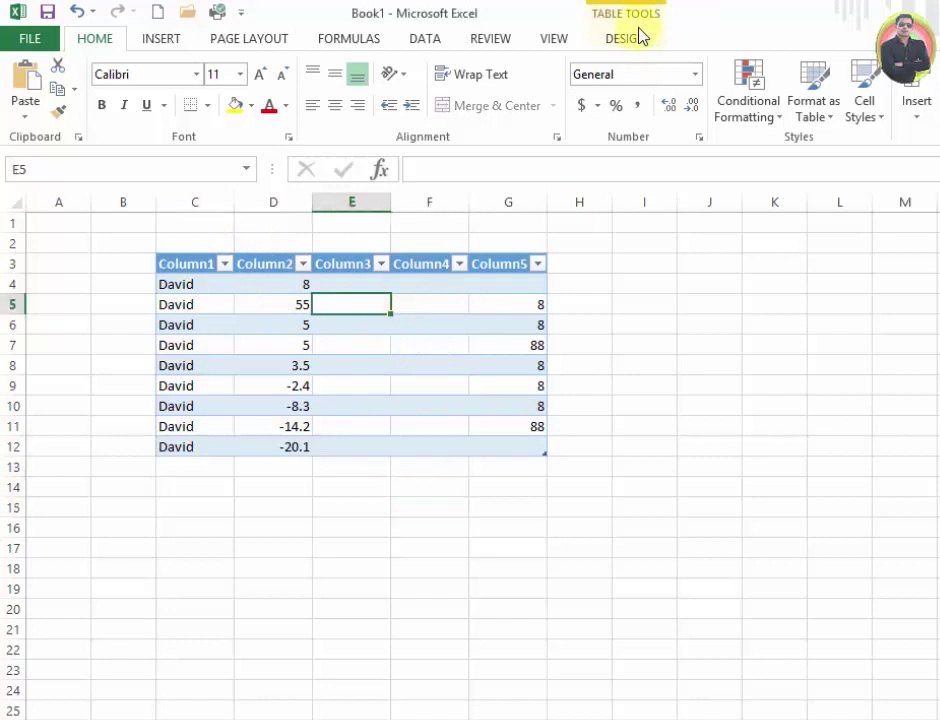
{"action": "left_click", "coordinate": [630, 40]}
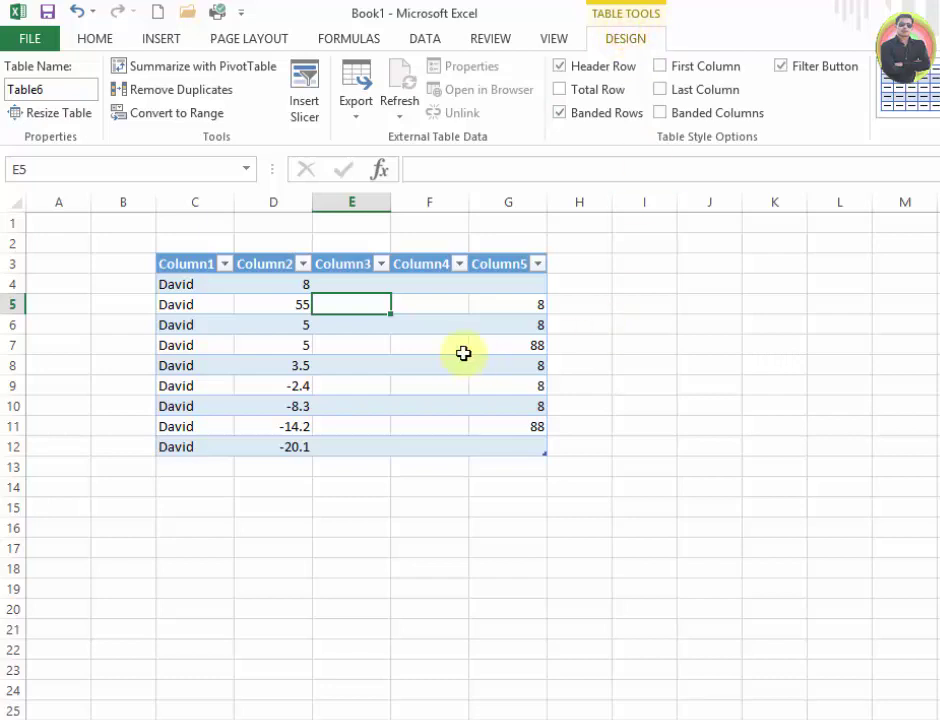
{"action": "left_click", "coordinate": [426, 308]}
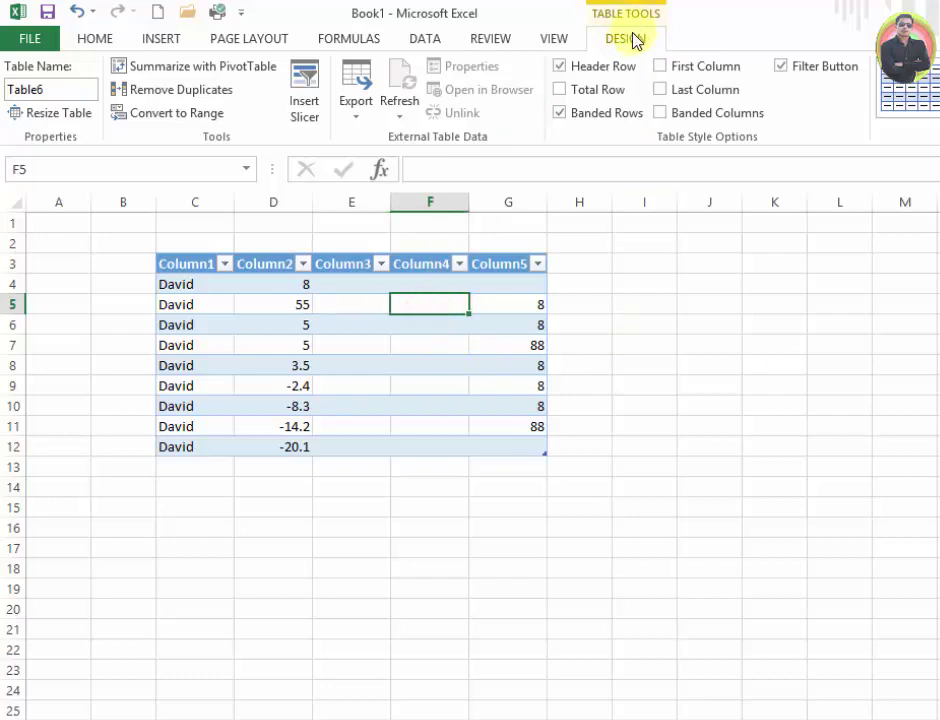
{"action": "left_click", "coordinate": [155, 39]}
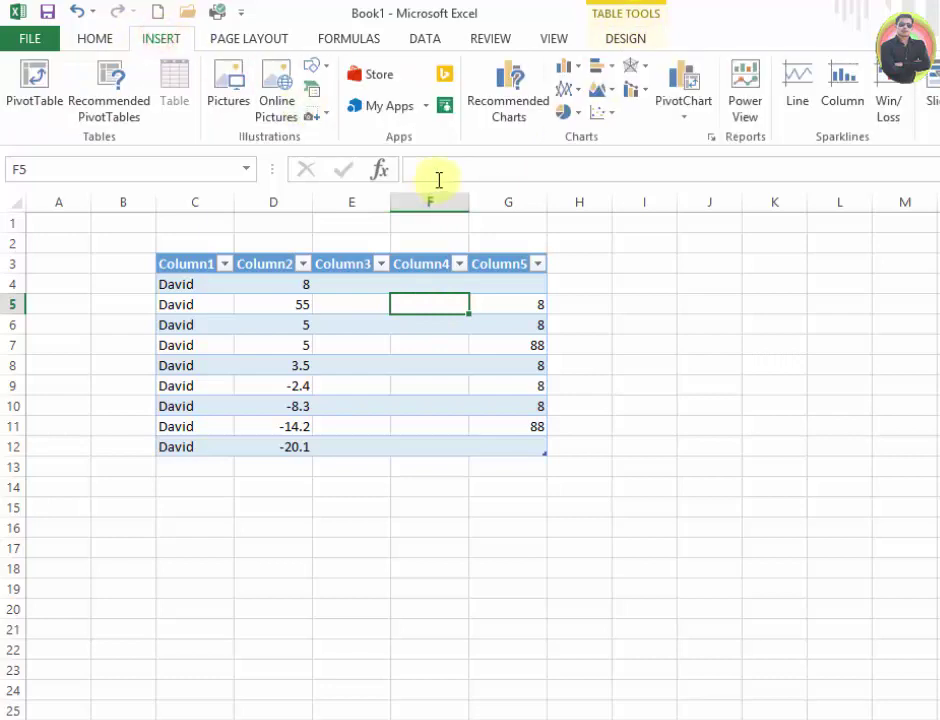
{"action": "left_click", "coordinate": [447, 329]}
{"action": "left_click", "coordinate": [630, 40]}
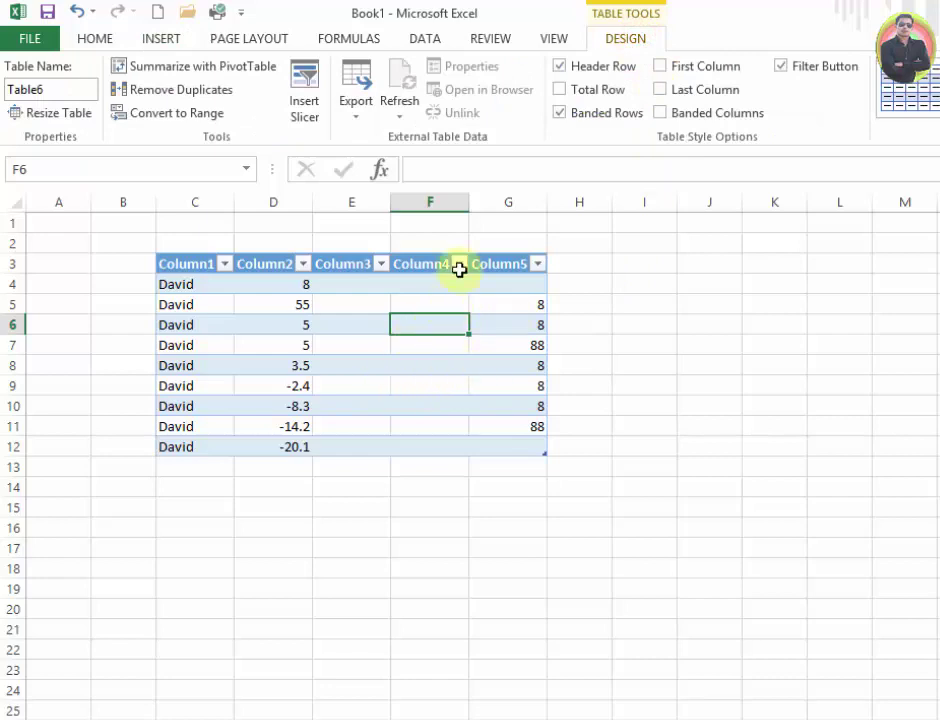
{"action": "left_click", "coordinate": [662, 67]}
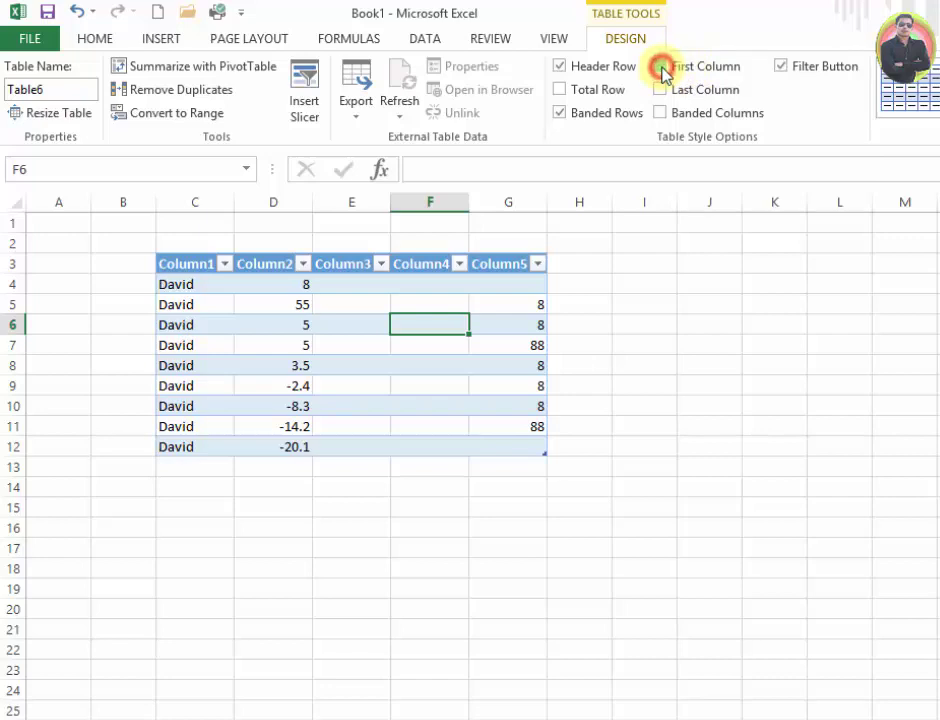
{"action": "left_click", "coordinate": [662, 67]}
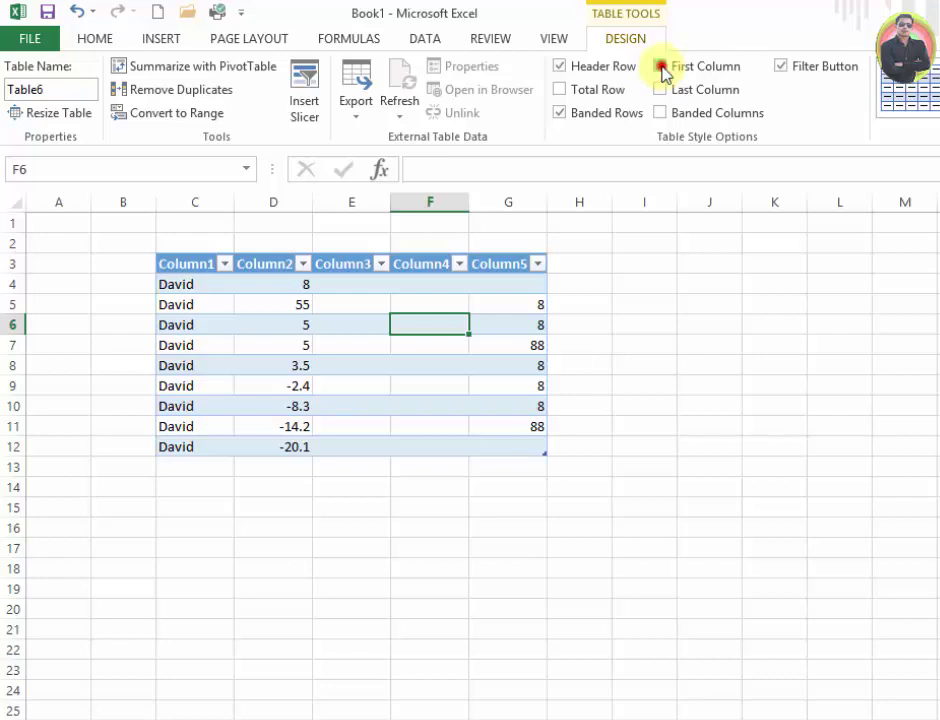
{"action": "left_click", "coordinate": [661, 66]}
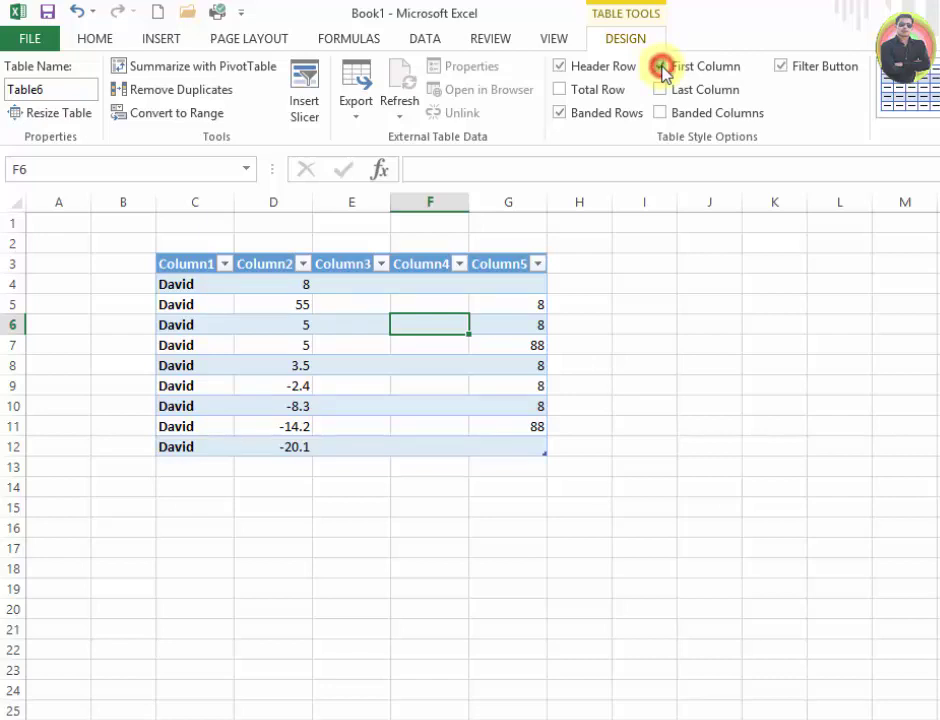
{"action": "left_click", "coordinate": [661, 67]}
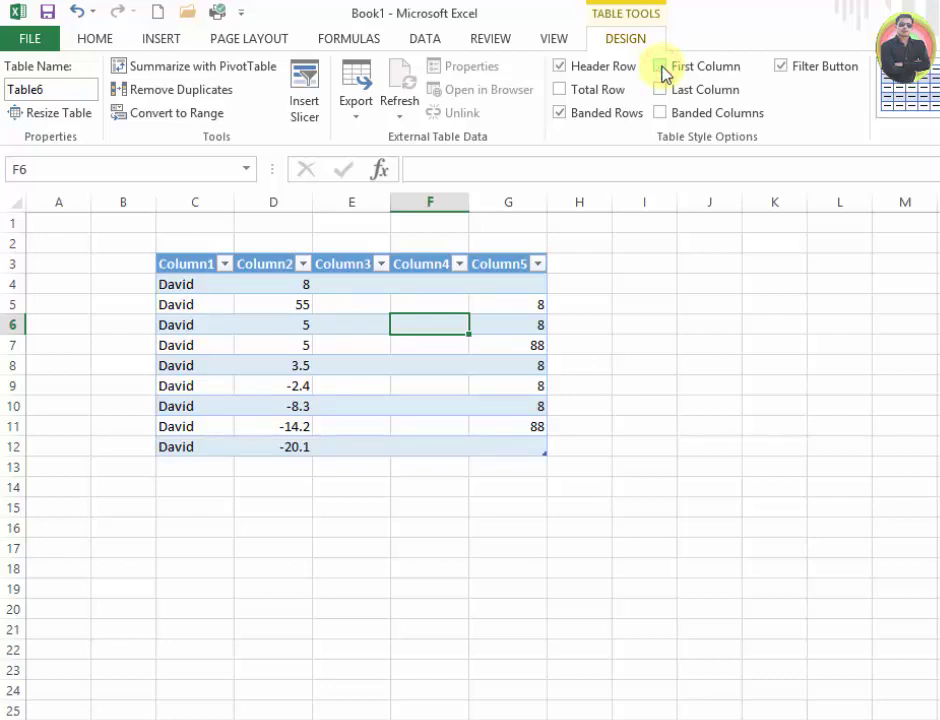
{"action": "left_click", "coordinate": [661, 89]}
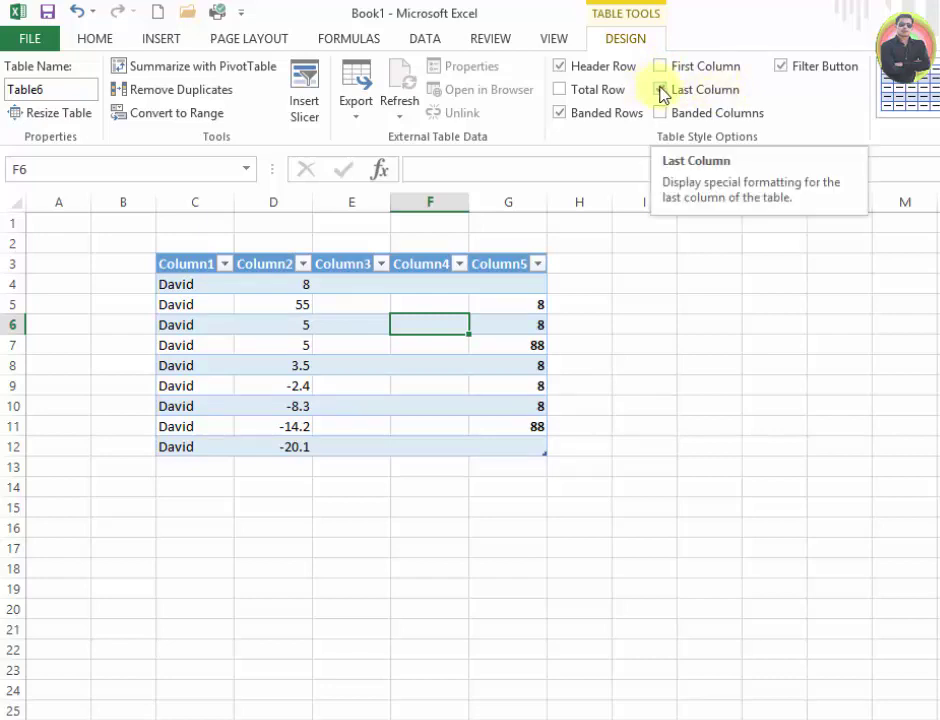
{"action": "left_click", "coordinate": [661, 89]}
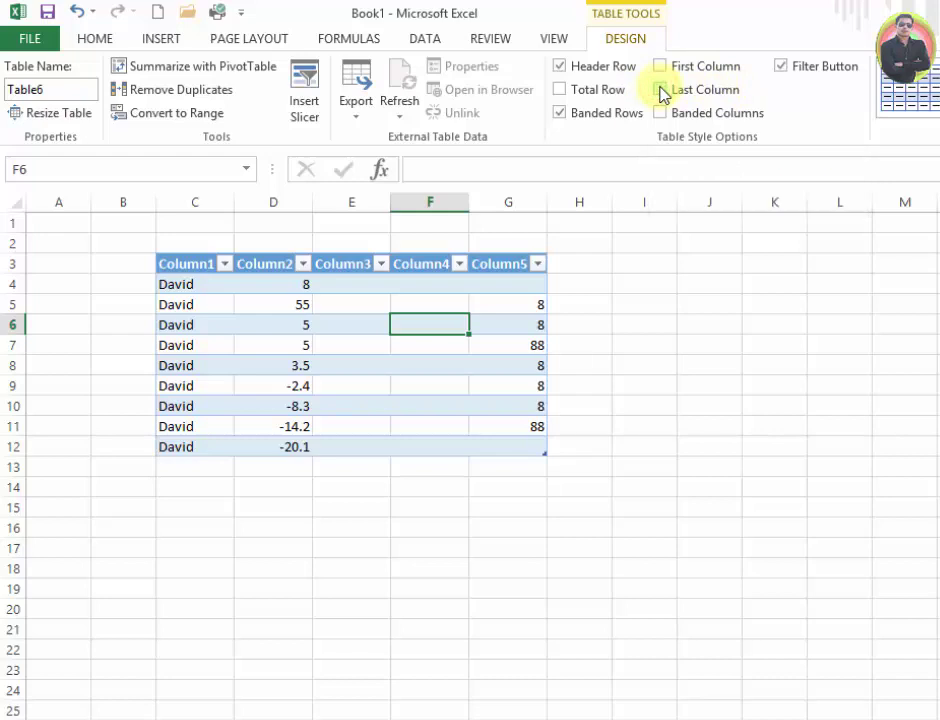
{"action": "left_click", "coordinate": [661, 89]}
{"action": "left_click", "coordinate": [661, 89]}
{"action": "left_click", "coordinate": [481, 369]}
{"action": "left_click", "coordinate": [357, 346]}
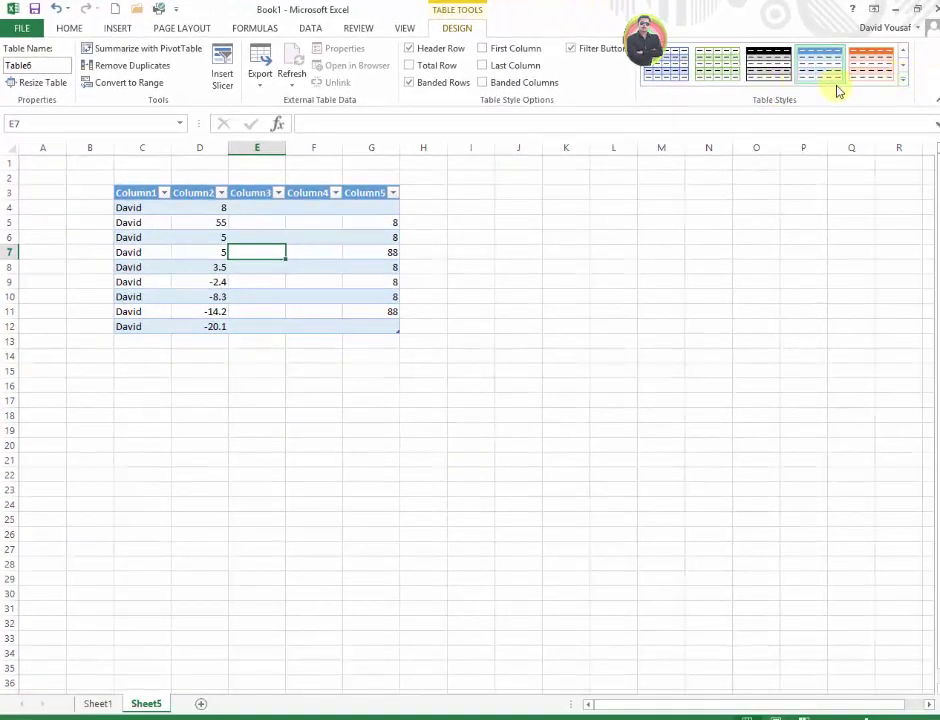
Apply an orange Medium table style and turn on First Column and Last Column emphasis.
{"action": "left_click", "coordinate": [903, 80]}
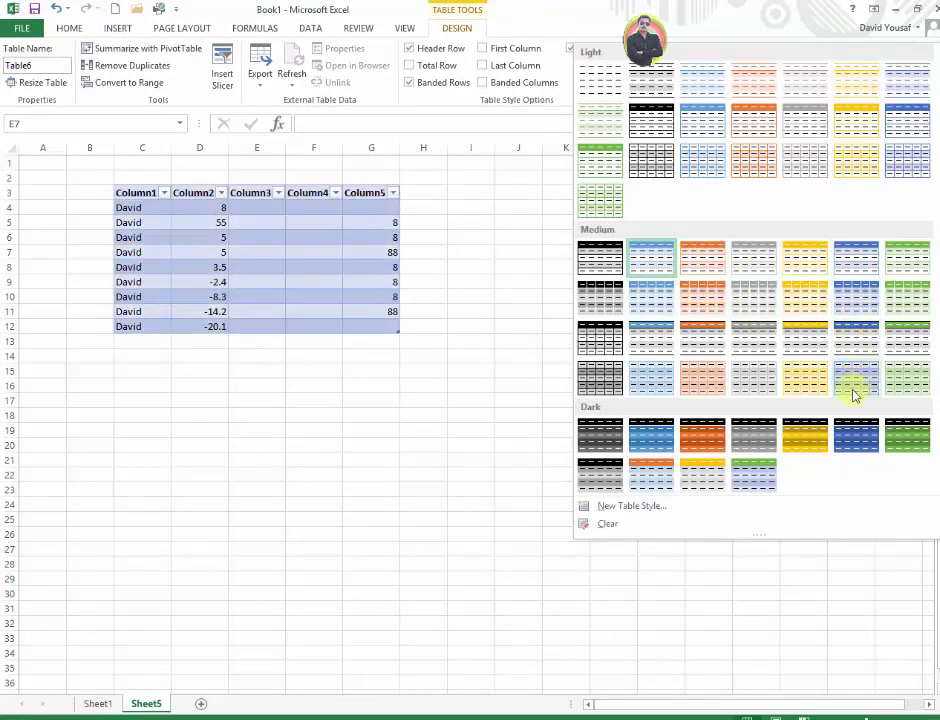
{"action": "left_click", "coordinate": [700, 298]}
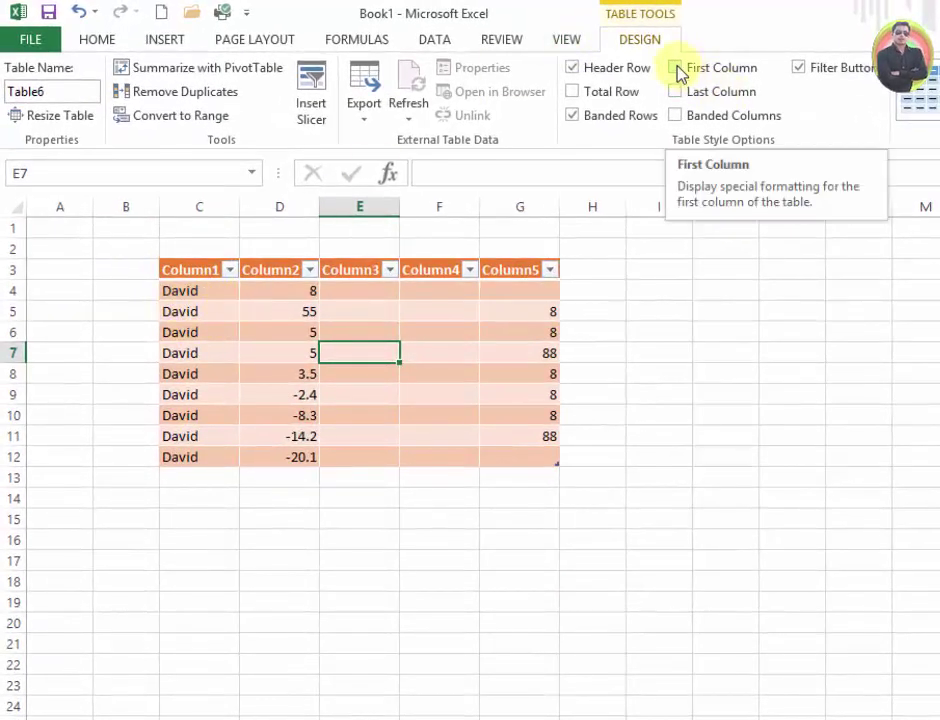
{"action": "left_click", "coordinate": [677, 68]}
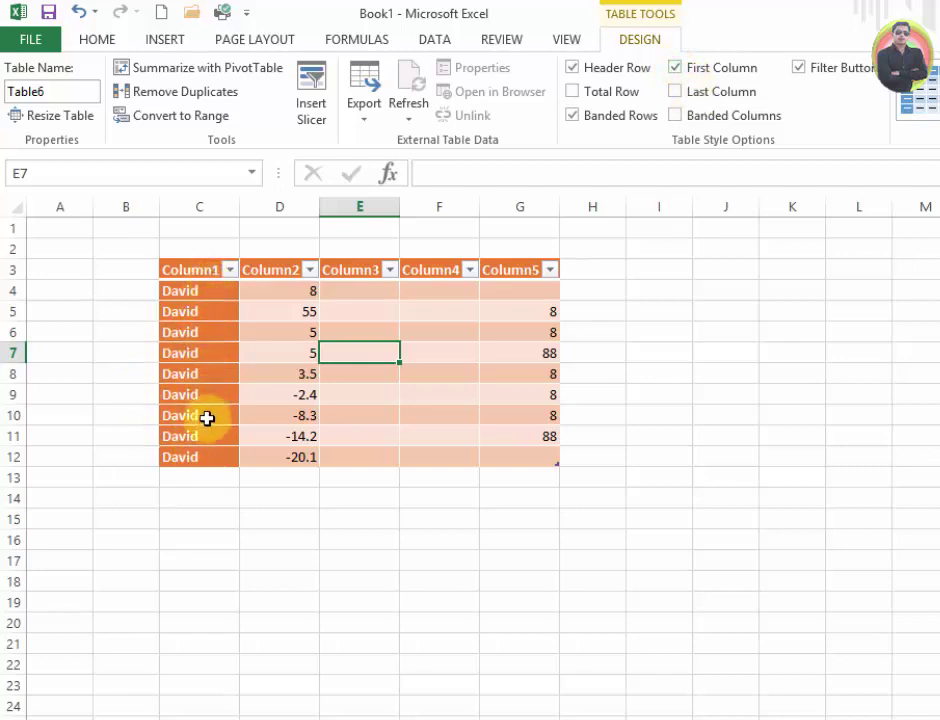
{"action": "left_click", "coordinate": [672, 92]}
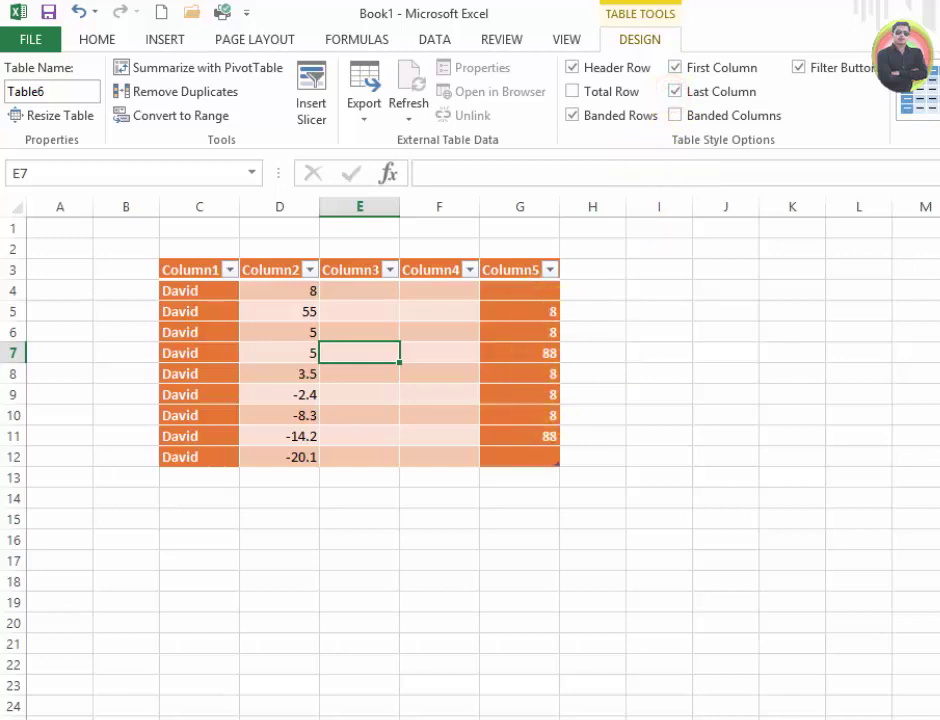
{"action": "left_click", "coordinate": [918, 100]}
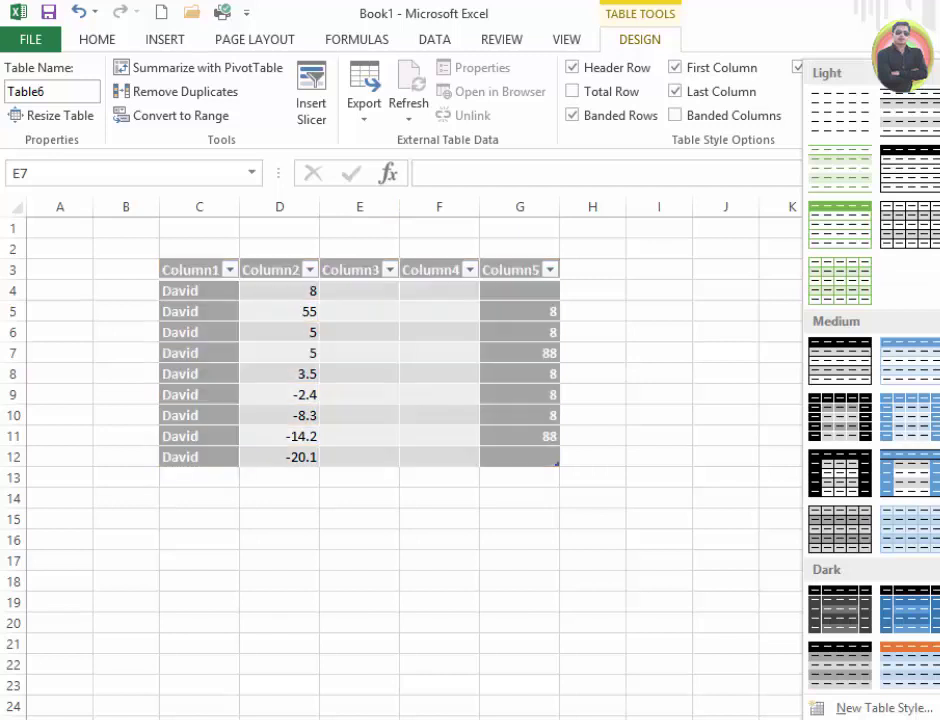
Apply the blue style with grey banded rows, reapplying the First and Last Column highlights.
{"action": "left_click", "coordinate": [908, 472]}
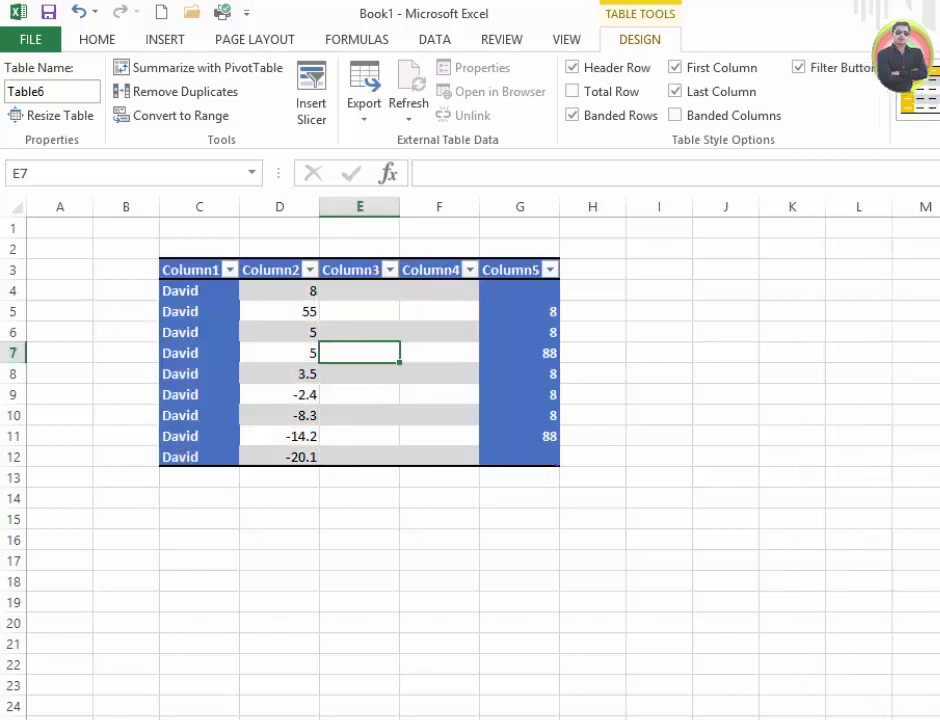
{"action": "left_click", "coordinate": [674, 93]}
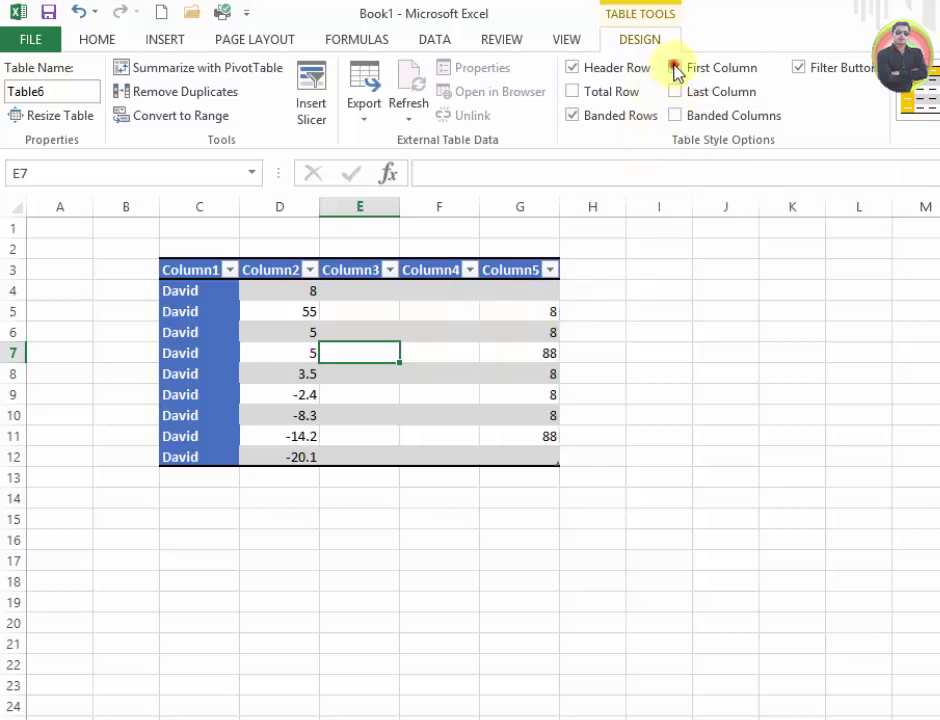
{"action": "left_click", "coordinate": [675, 67]}
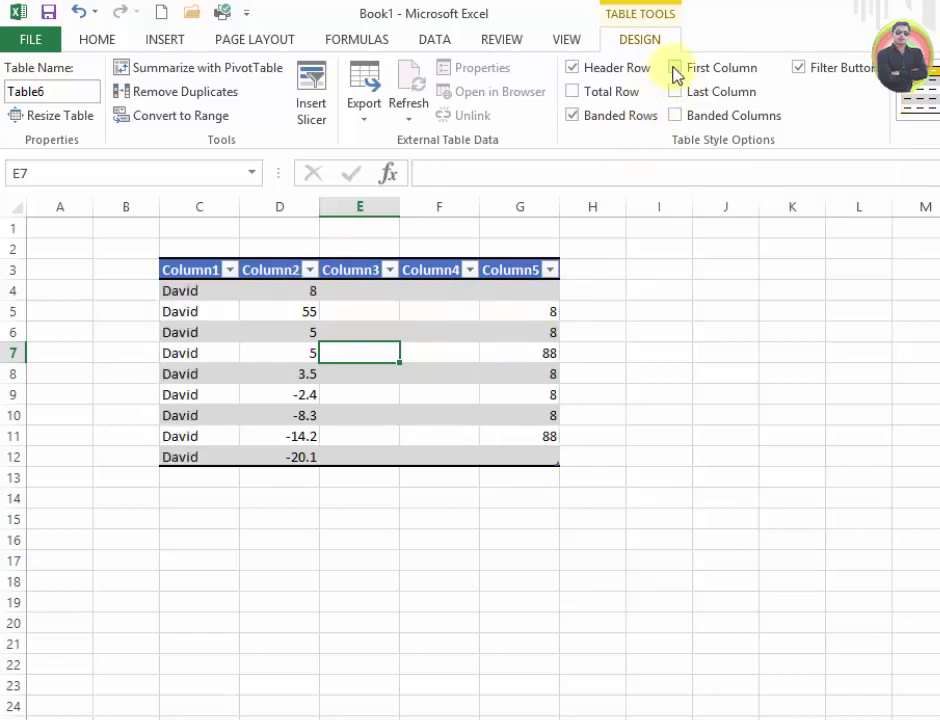
{"action": "left_click", "coordinate": [675, 67]}
{"action": "left_click", "coordinate": [675, 91]}
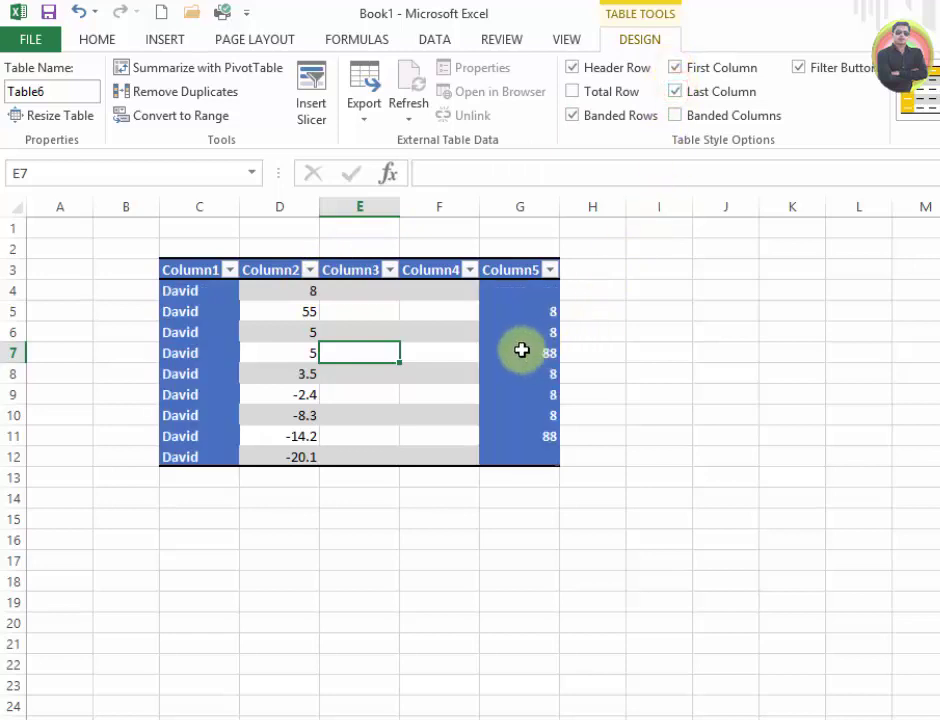